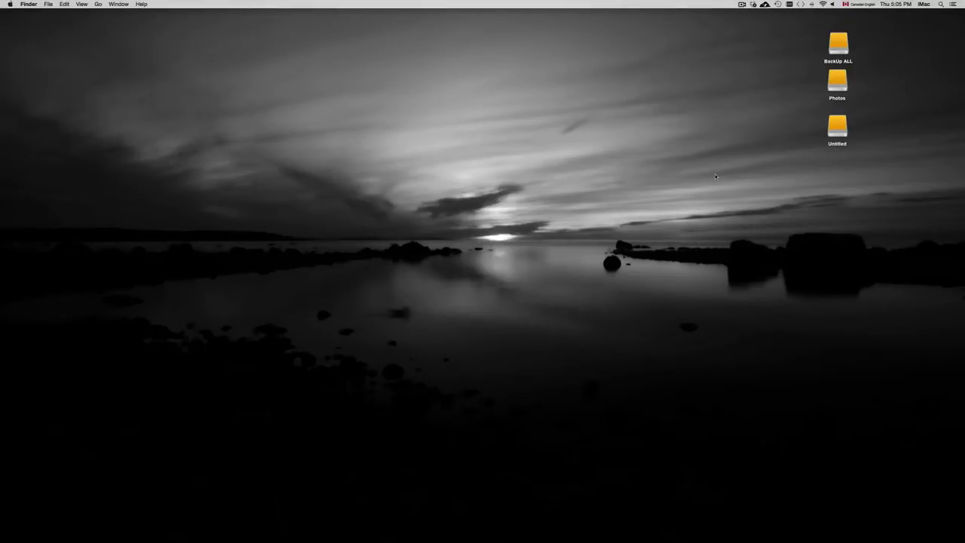
Launch Disk Utility from a Spotlight search for 'disk' and select the 5 TB Seagate Backup+ Desk drive.
{"action": "left_click", "coordinate": [939, 4]}
{"action": "type", "text": "d"}
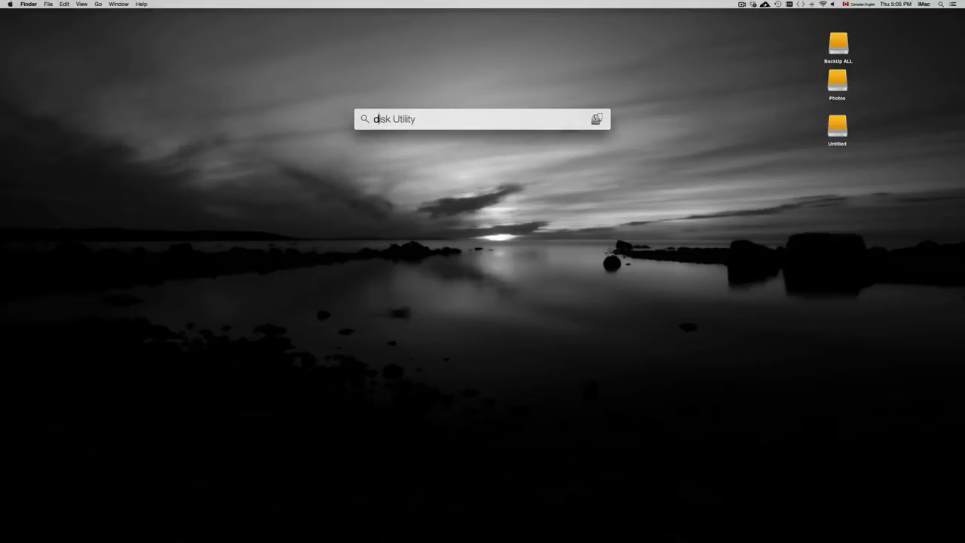
{"action": "type", "text": "isk"}
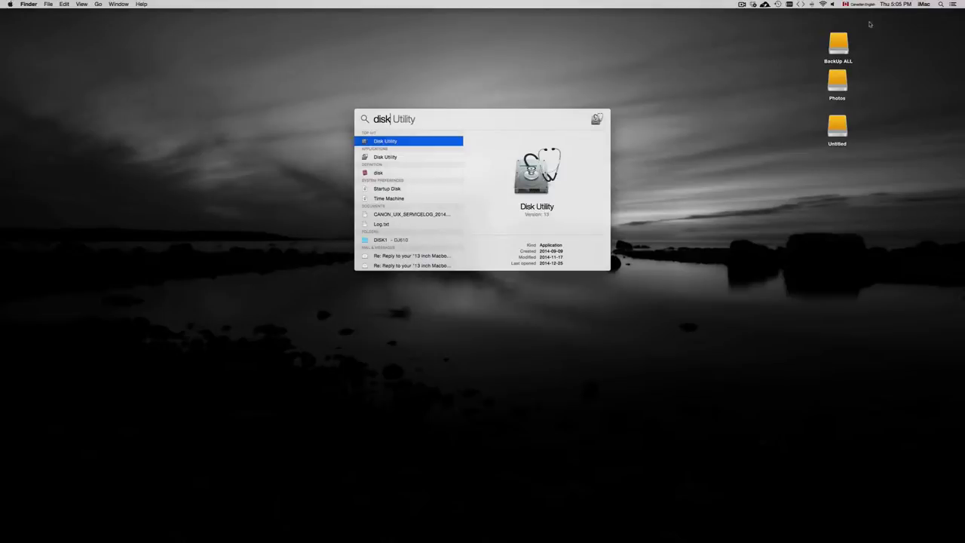
{"action": "left_click", "coordinate": [385, 157]}
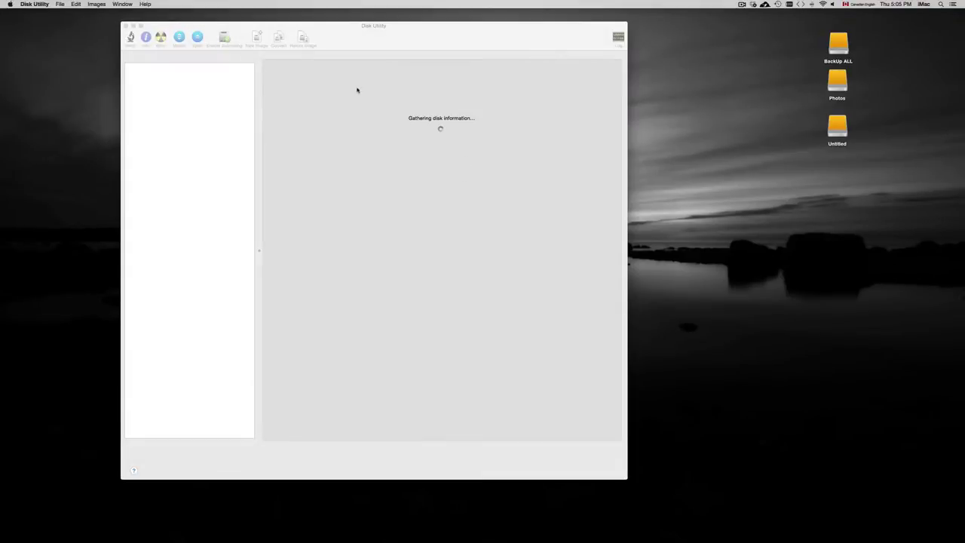
{"action": "mouse_move", "coordinate": [348, 40]}
{"action": "left_mouse_down"}
{"action": "mouse_move", "coordinate": [570, 53]}
{"action": "mouse_move", "coordinate": [583, 44]}
{"action": "left_mouse_up"}
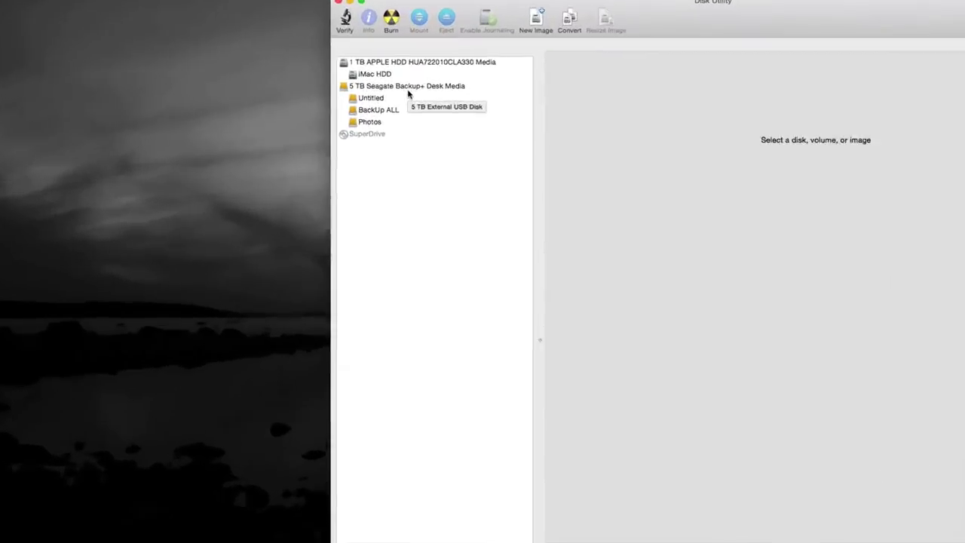
{"action": "left_click", "coordinate": [411, 88]}
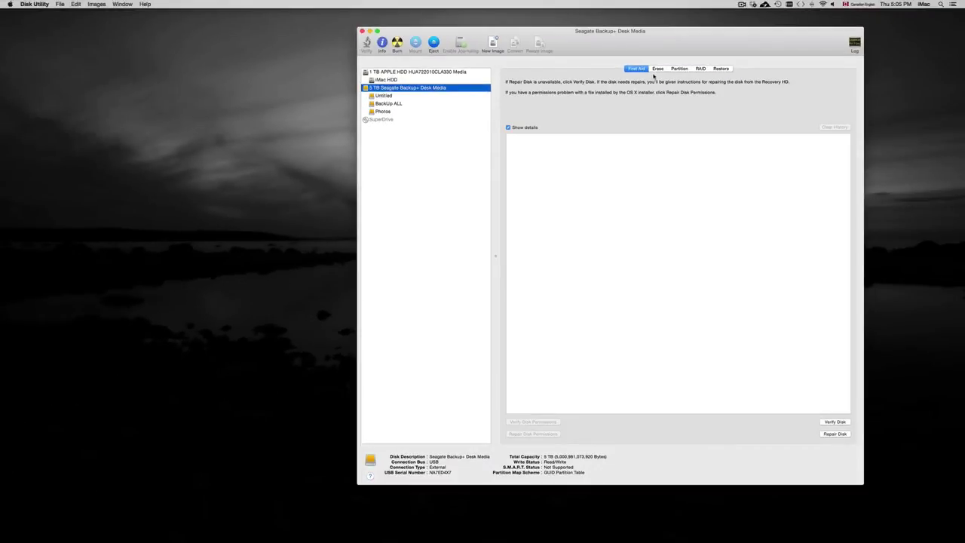
Show the Seagate drive's Erase options with Mac OS Extended (Journaled) as the format.
{"action": "left_click", "coordinate": [658, 68]}
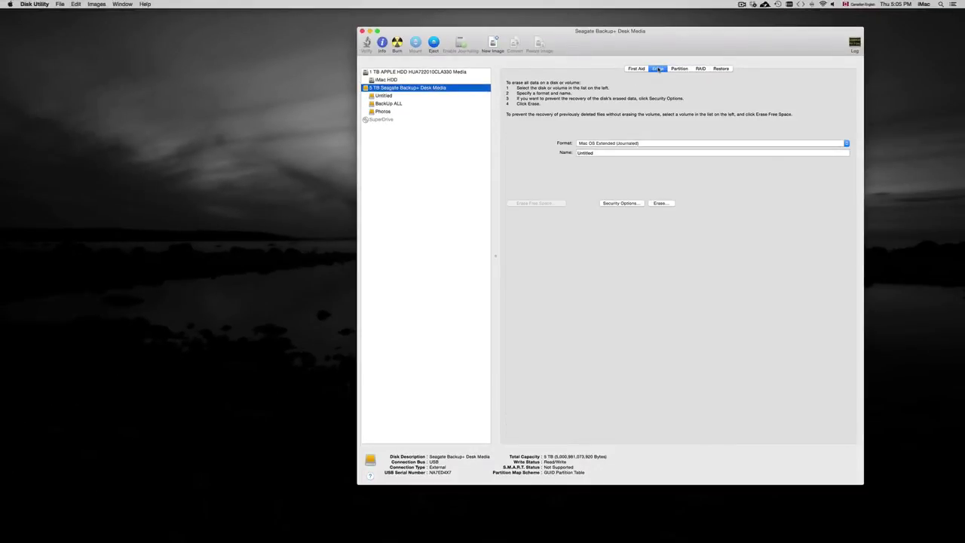
{"action": "left_click", "coordinate": [616, 144]}
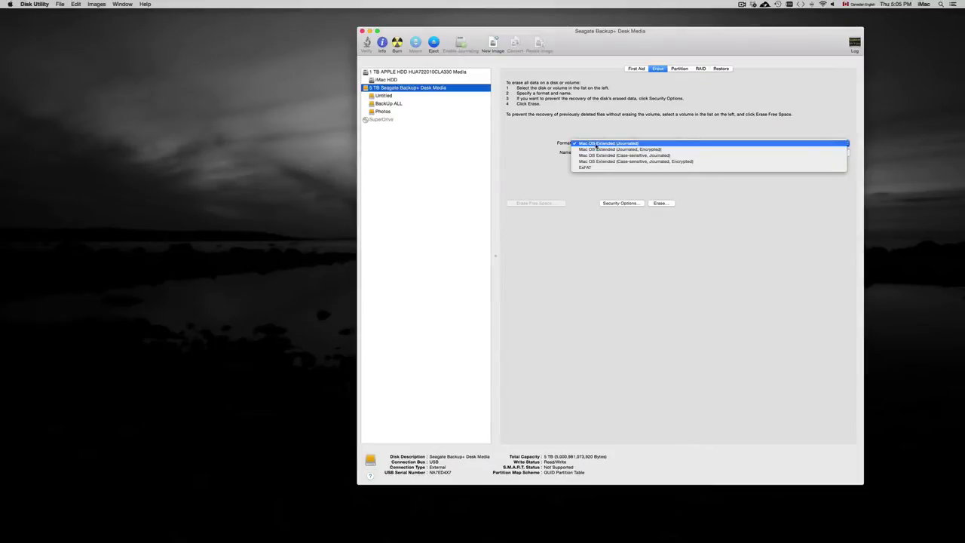
{"action": "left_click", "coordinate": [596, 145]}
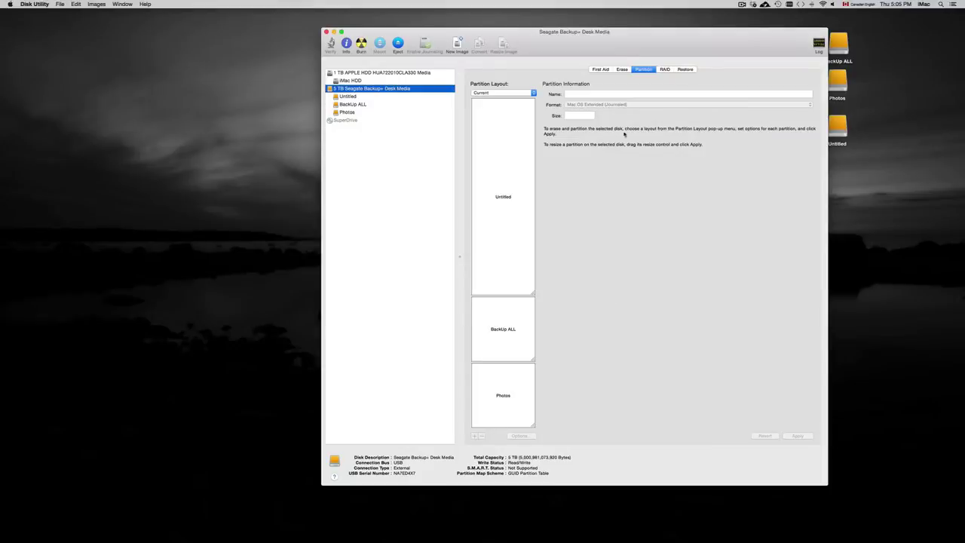
{"action": "left_click", "coordinate": [623, 70]}
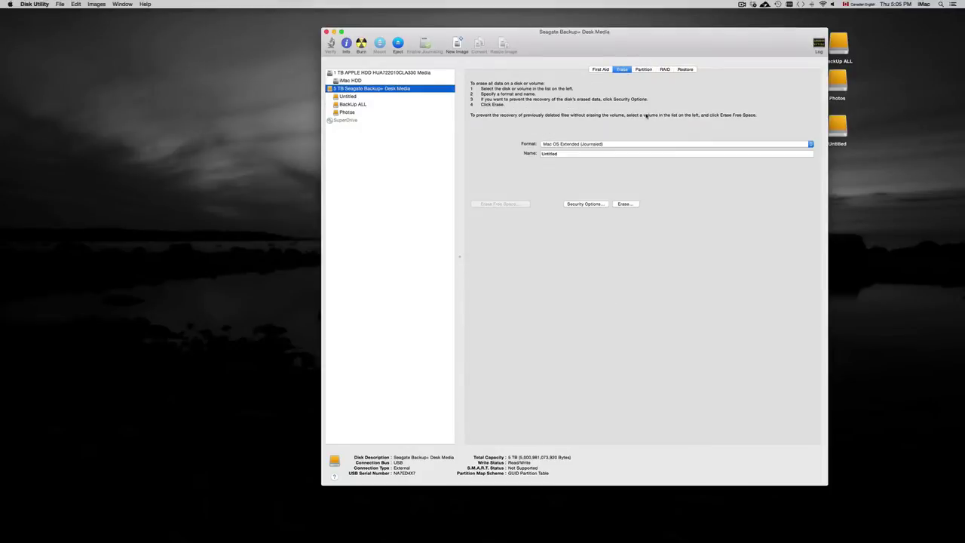
Reconfirm Mac OS Extended (Journaled) as the erase format and quit Disk Utility.
{"action": "left_click", "coordinate": [601, 144]}
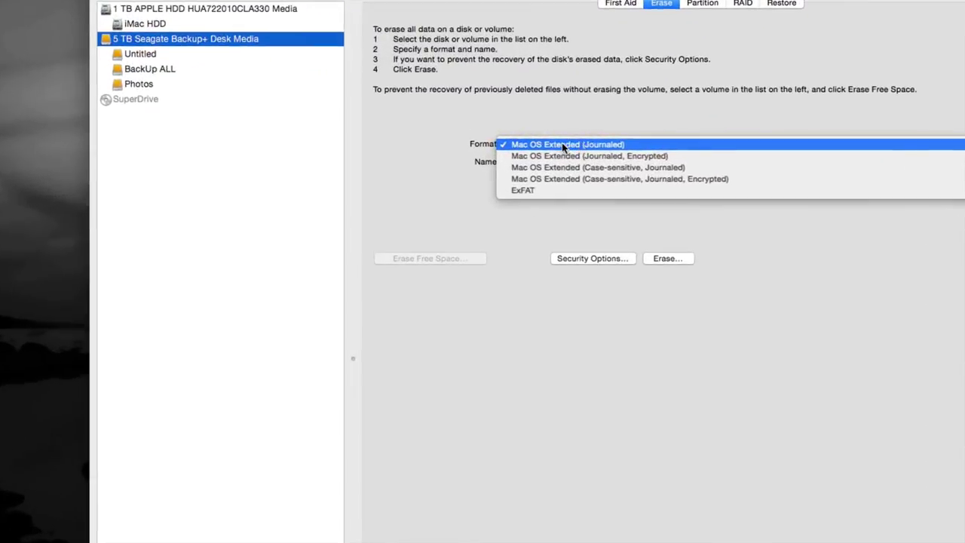
{"action": "left_click", "coordinate": [577, 143]}
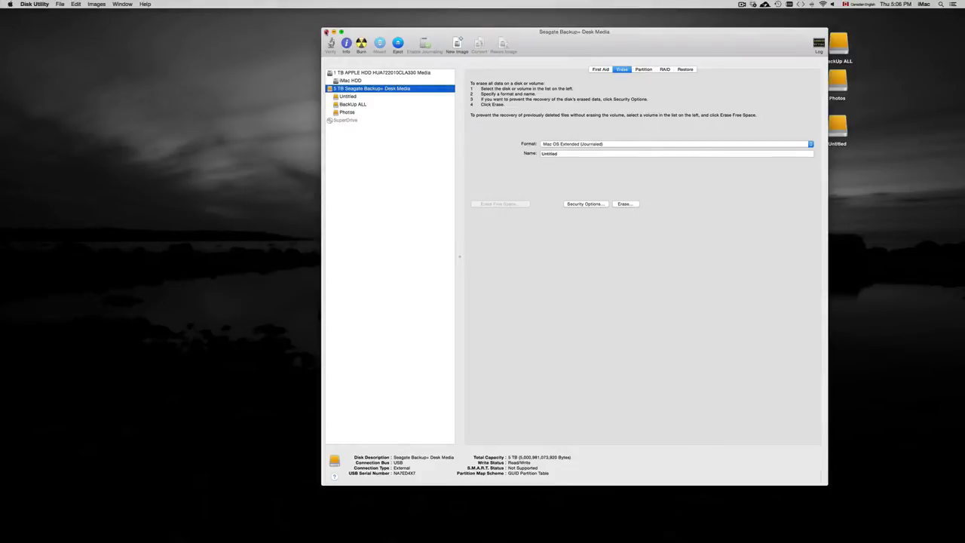
{"action": "left_click", "coordinate": [326, 32]}
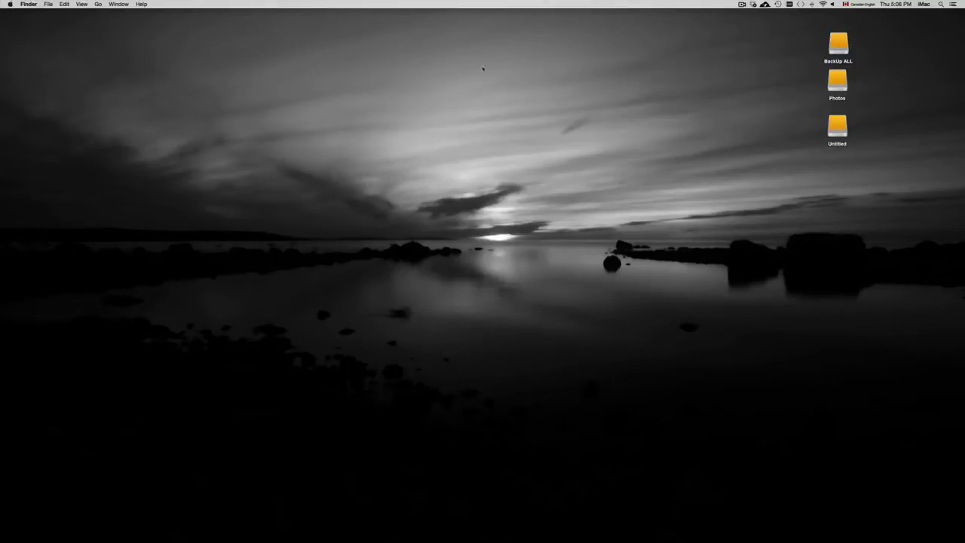
Nudge the Photos drive icon slightly lower on the desktop, then launch System Preferences.
{"action": "mouse_move", "coordinate": [842, 102]}
{"action": "left_mouse_down"}
{"action": "mouse_move", "coordinate": [842, 113]}
{"action": "mouse_move", "coordinate": [845, 85]}
{"action": "left_mouse_up"}
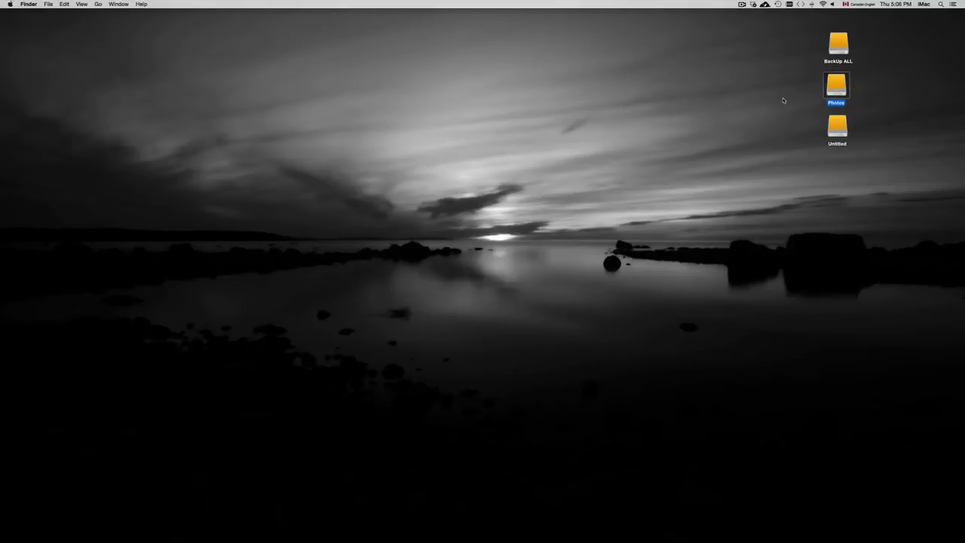
{"action": "left_click", "coordinate": [741, 95]}
{"action": "mouse_move", "coordinate": [398, 505]}
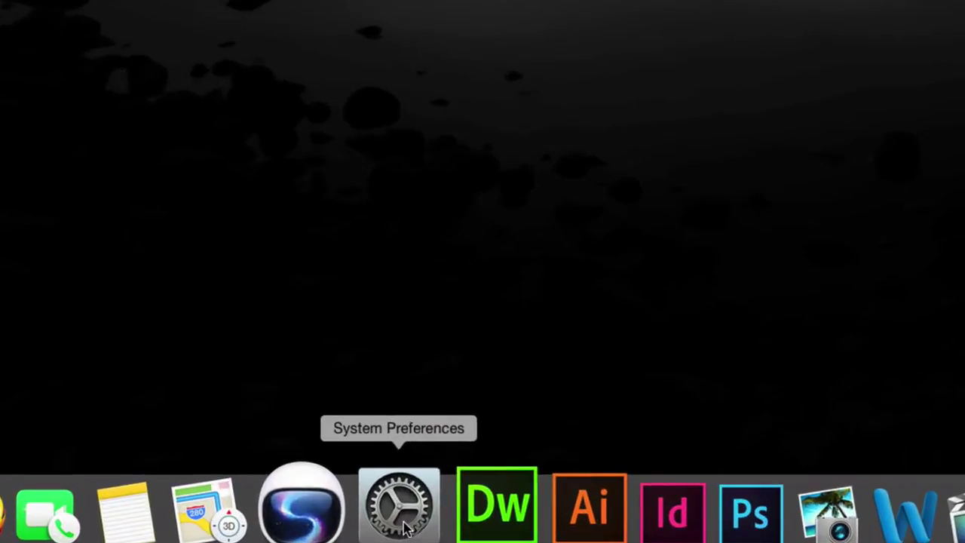
{"action": "left_click", "coordinate": [404, 527]}
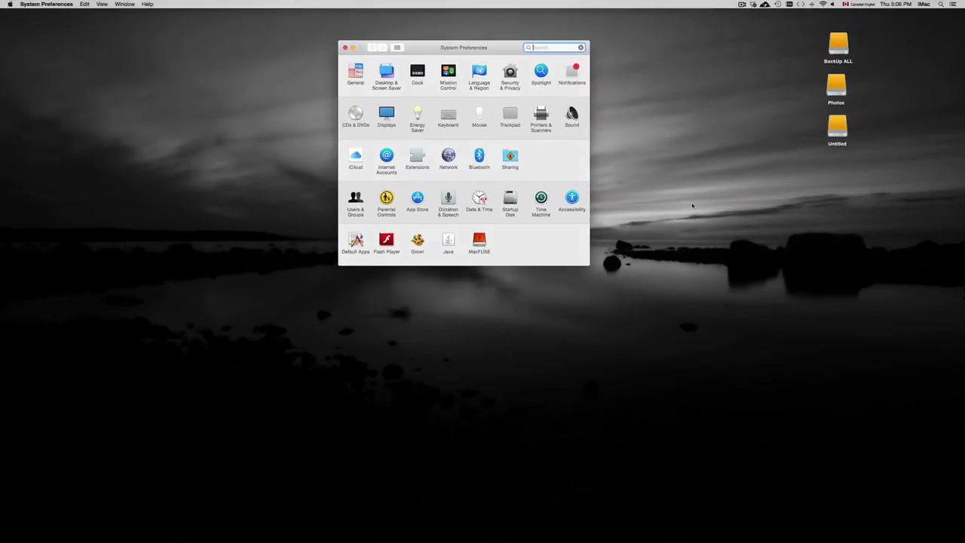
Dismiss a stray Spotlight search and open the Time Machine preferences pane.
{"action": "key", "text": "super+space"}
{"action": "type", "text": "disk"}
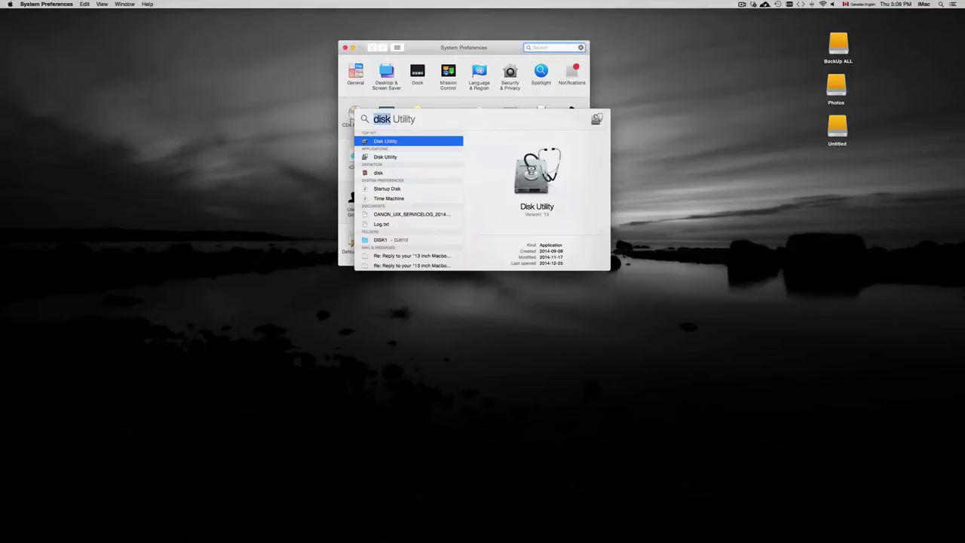
{"action": "type", "text": "y"}
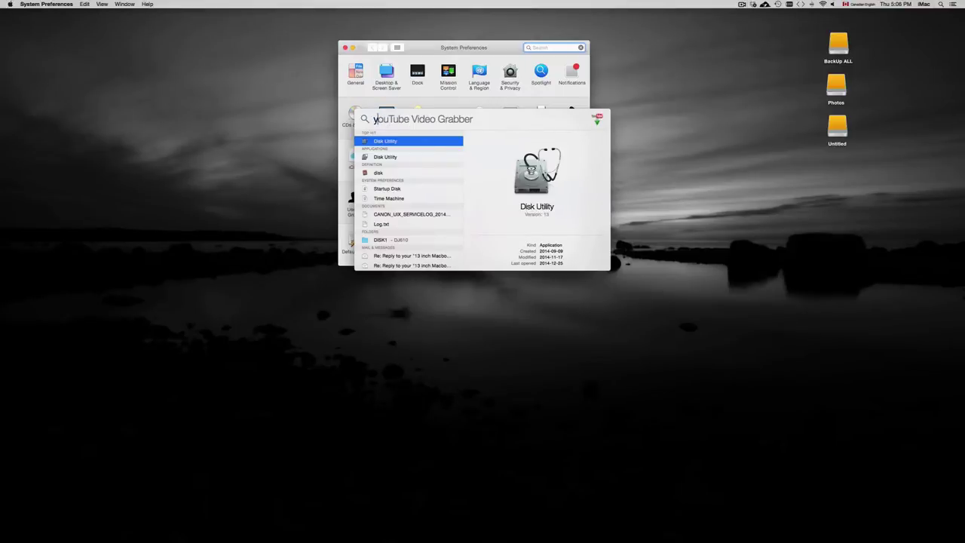
{"action": "key", "text": "BackSpace"}
{"action": "type", "text": "sys"}
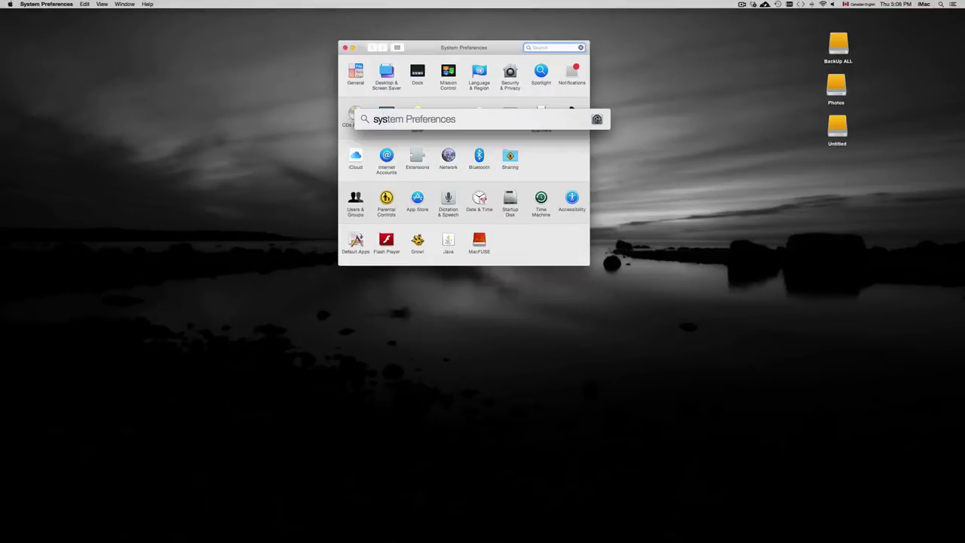
{"action": "key", "text": "Escape"}
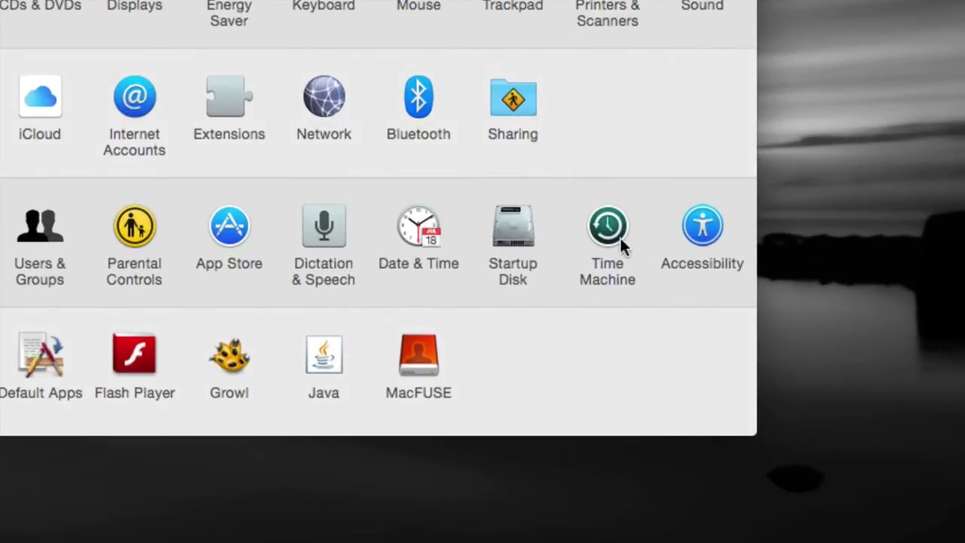
{"action": "left_click", "coordinate": [623, 241]}
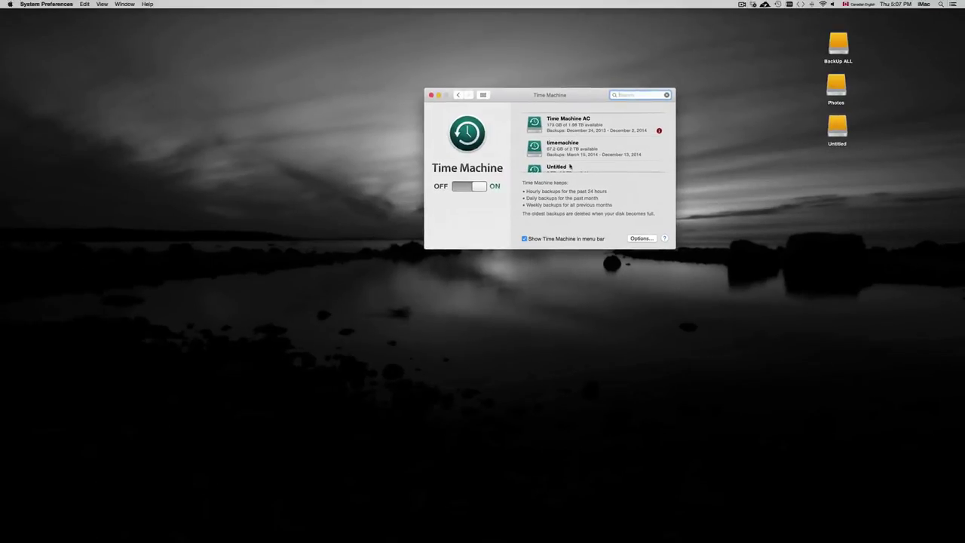
{"action": "scroll", "coordinate": [567, 168], "scroll_direction": "down", "scroll_amount": 2}
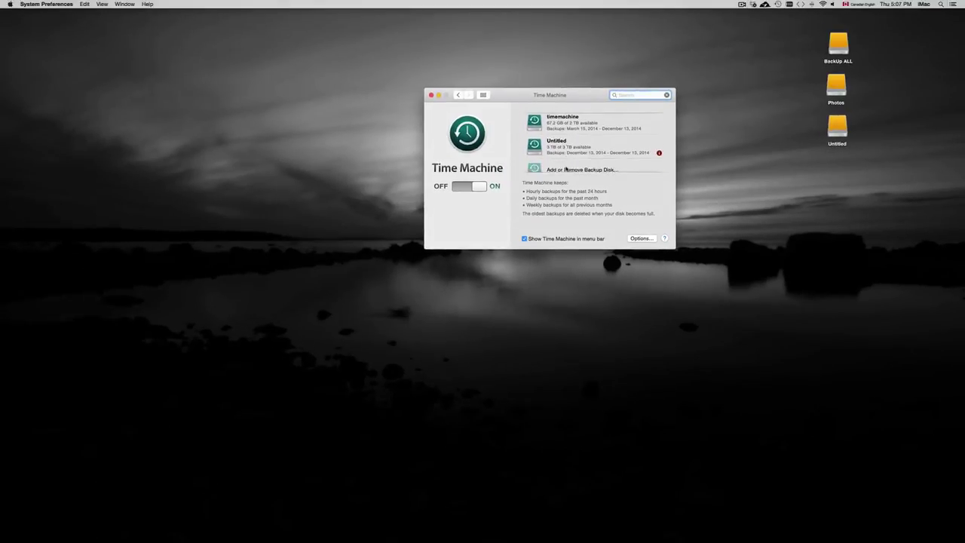
{"action": "scroll", "coordinate": [566, 168], "scroll_direction": "down", "scroll_amount": 1}
{"action": "scroll", "coordinate": [566, 168], "scroll_direction": "up", "scroll_amount": 2}
{"action": "scroll", "coordinate": [566, 169], "scroll_direction": "up", "scroll_amount": 2}
{"action": "scroll", "coordinate": [566, 169], "scroll_direction": "down", "scroll_amount": 3}
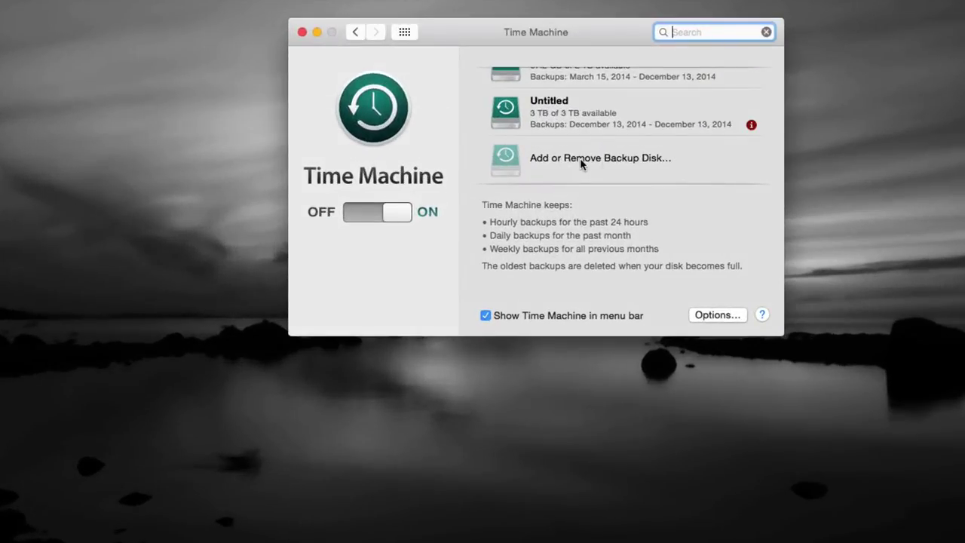
{"action": "left_click", "coordinate": [580, 160]}
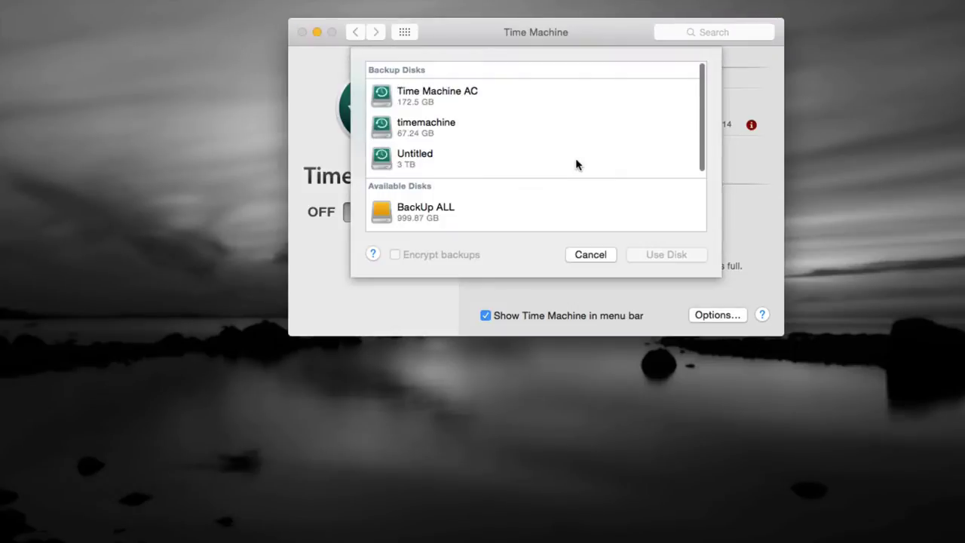
{"action": "scroll", "coordinate": [483, 181], "scroll_direction": "down", "scroll_amount": 3}
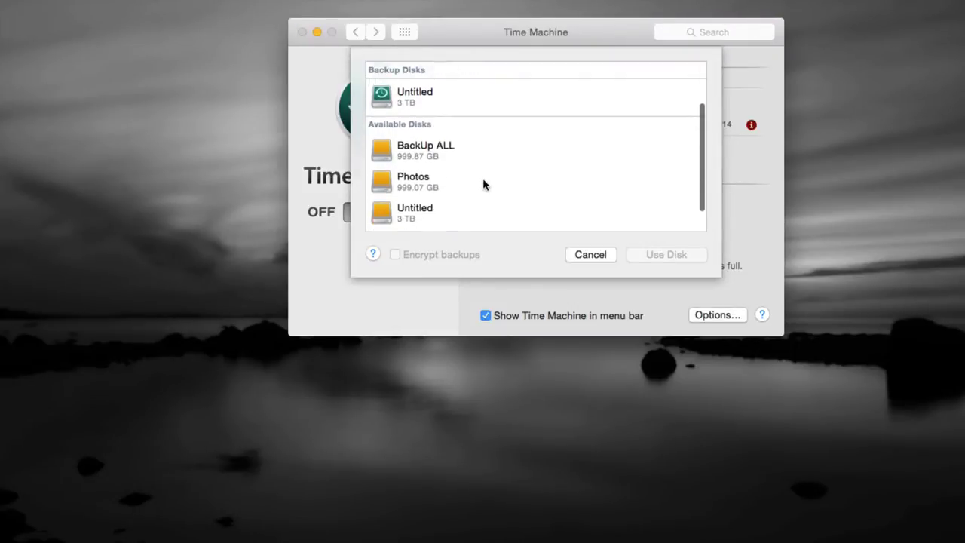
{"action": "scroll", "coordinate": [482, 181], "scroll_direction": "down", "scroll_amount": 2}
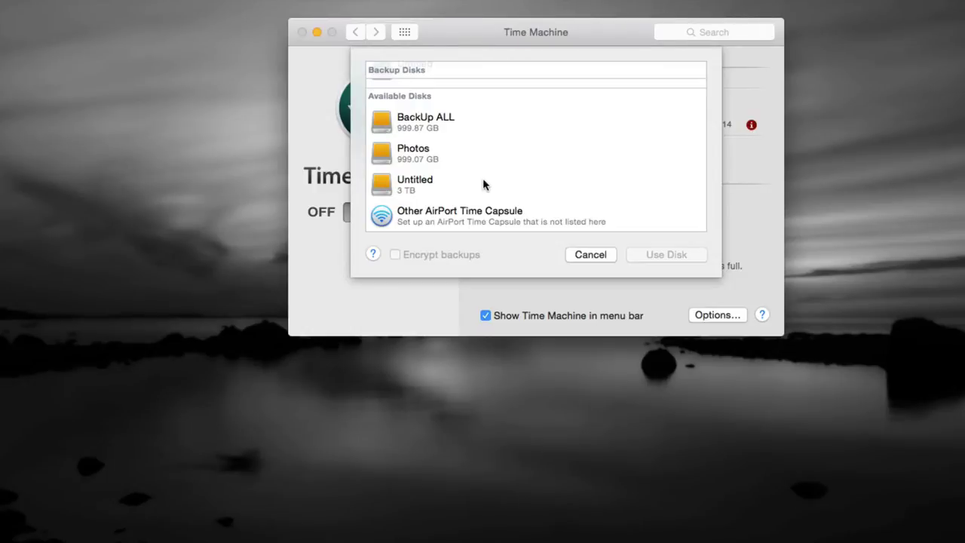
{"action": "left_click", "coordinate": [407, 187]}
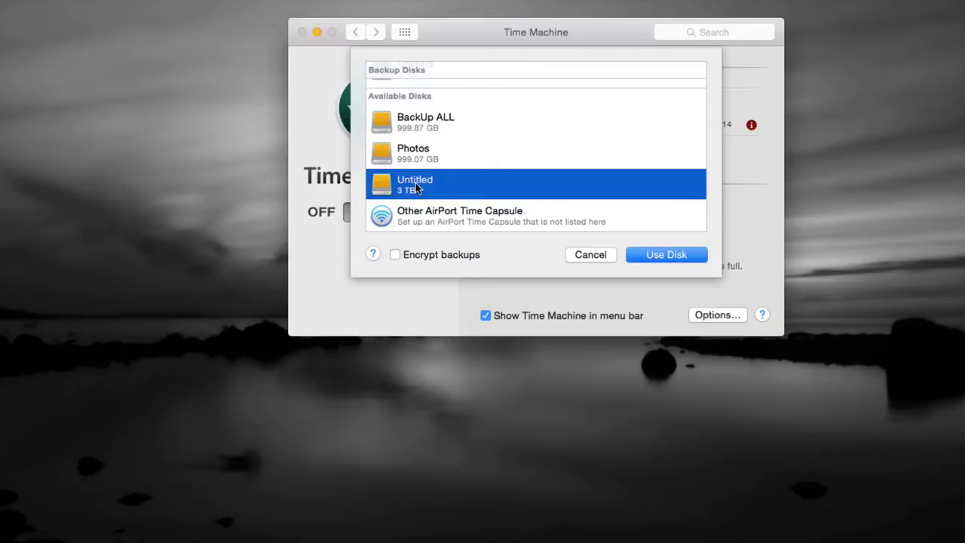
{"action": "left_click", "coordinate": [585, 256]}
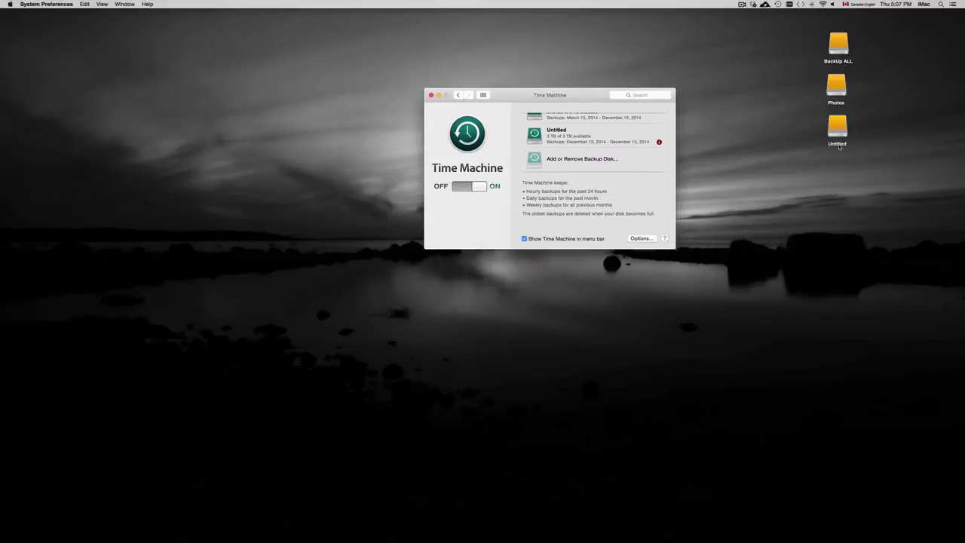
Rename the Untitled desktop drive to TimeMachineiMac.
{"action": "left_click", "coordinate": [841, 138]}
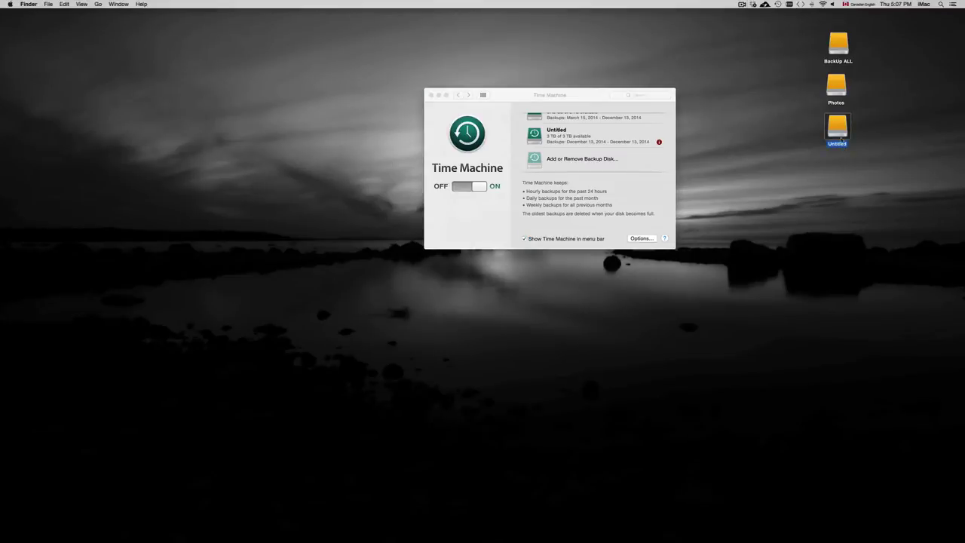
{"action": "left_click_drag", "start_coordinate": [841, 138], "coordinate": [811, 177]}
{"action": "left_click", "coordinate": [828, 209]}
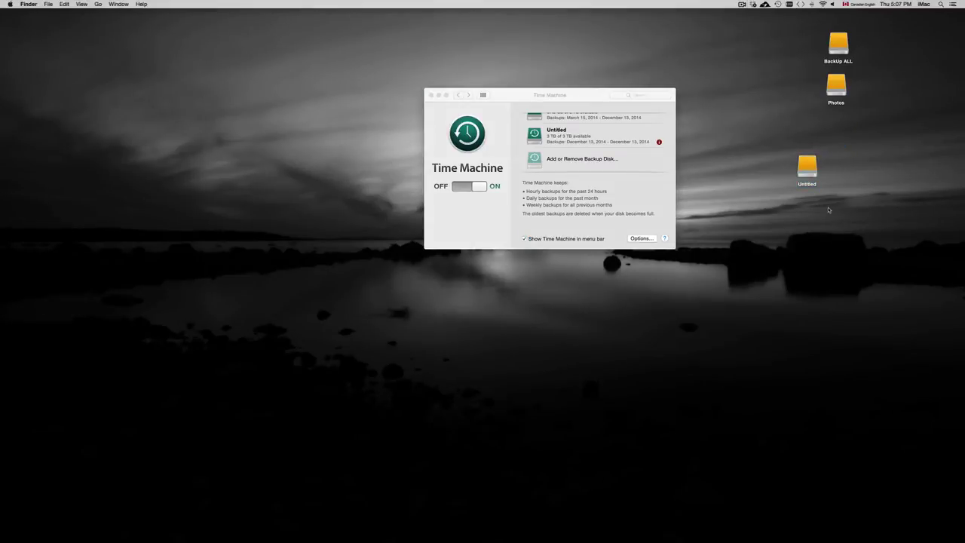
{"action": "left_click", "coordinate": [811, 172]}
{"action": "key", "text": "Return"}
{"action": "key", "text": "BackSpace"}
{"action": "type", "text": "imeMachi"}
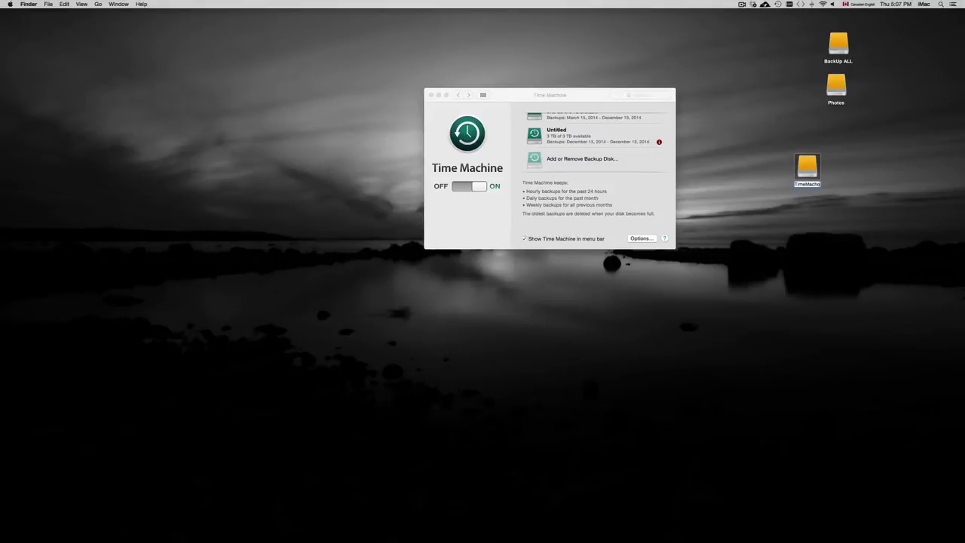
{"action": "type", "text": "n"}
{"action": "type", "text": "eiM"}
{"action": "type", "text": "ac"}
{"action": "left_click", "coordinate": [874, 170]}
Tidy the TimeMachineiMac icon's position and bring Time Machine preferences back to front.
{"action": "left_click_drag", "start_coordinate": [808, 165], "coordinate": [817, 154]}
{"action": "left_click", "coordinate": [843, 163]}
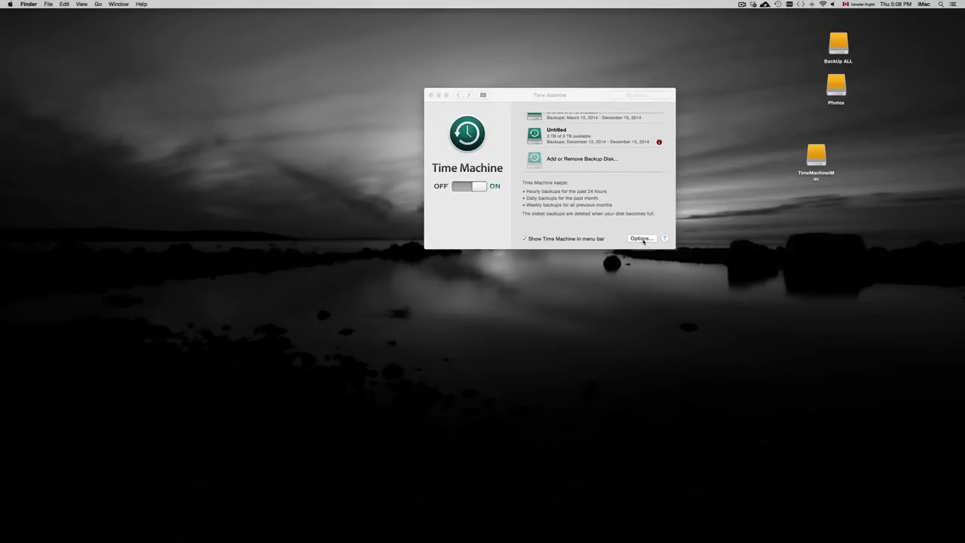
{"action": "left_click", "coordinate": [583, 160]}
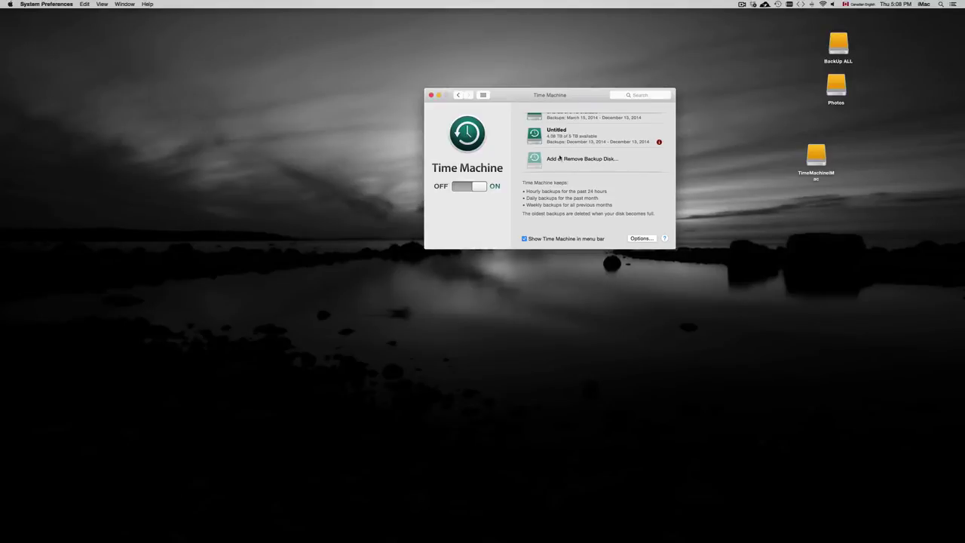
Select TimeMachineiMac as the Time Machine backup disk, then close the preferences window.
{"action": "left_click", "coordinate": [560, 159]}
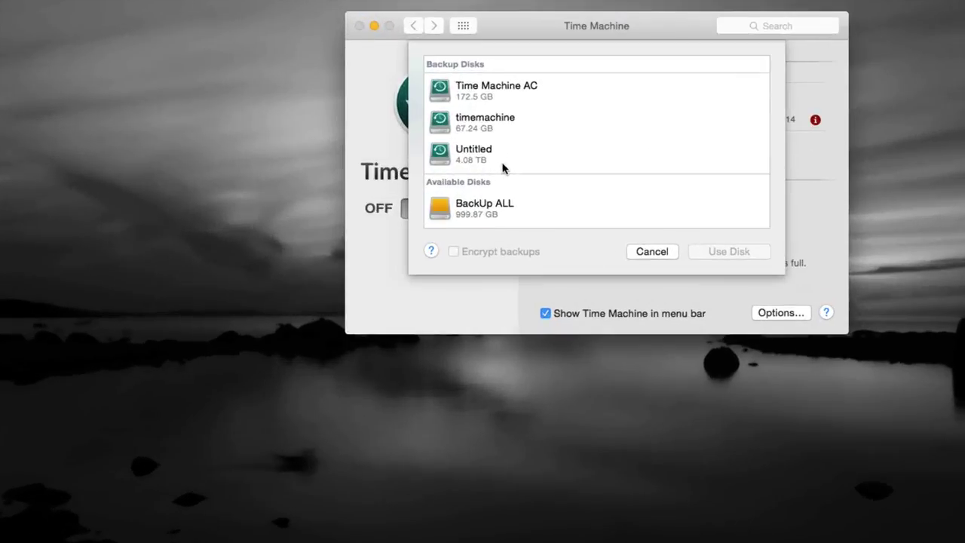
{"action": "scroll", "coordinate": [594, 177], "scroll_direction": "down", "scroll_amount": 3}
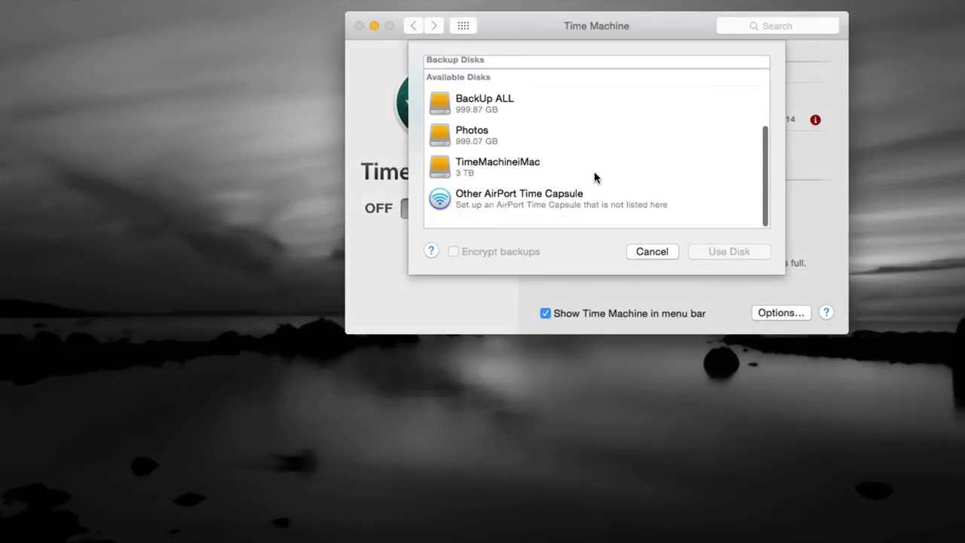
{"action": "left_click", "coordinate": [477, 177]}
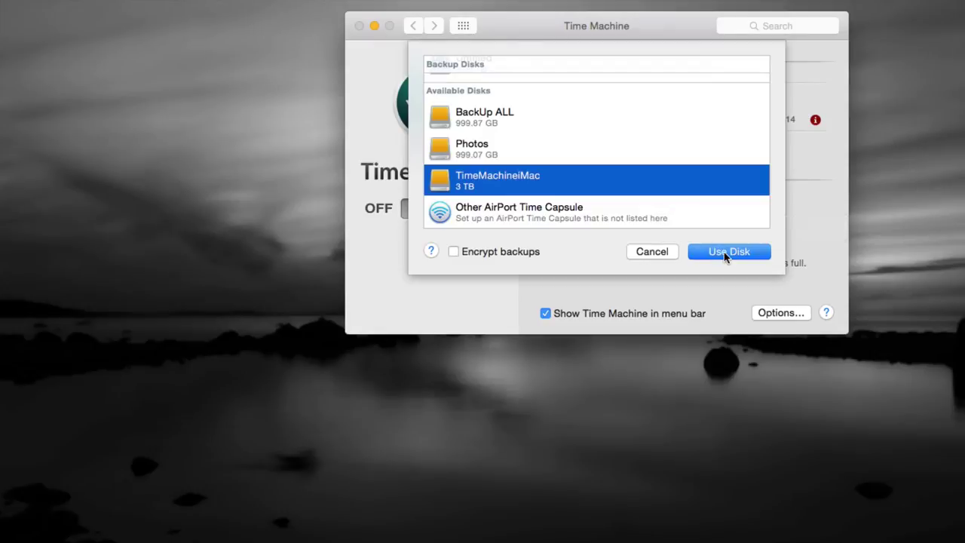
{"action": "left_click", "coordinate": [720, 251]}
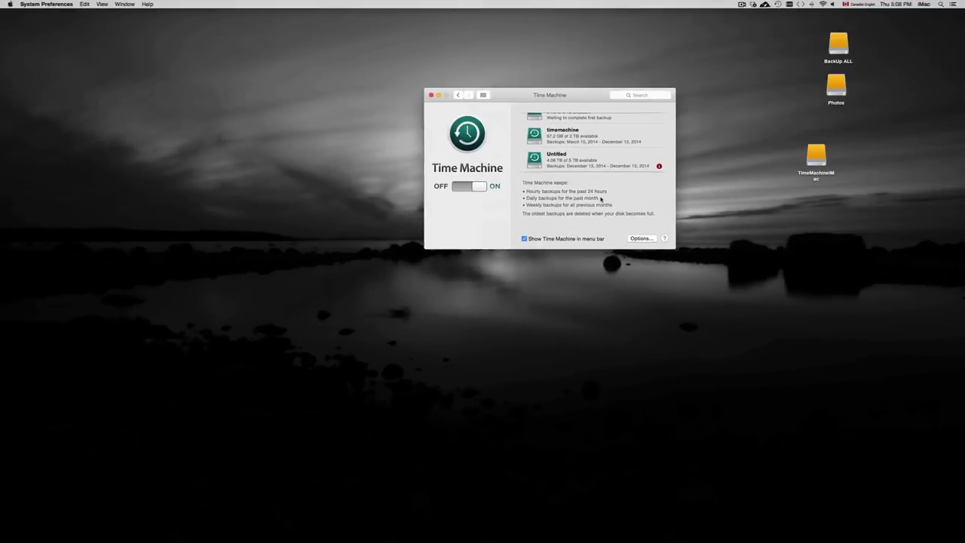
{"action": "scroll", "coordinate": [578, 161], "scroll_direction": "up", "scroll_amount": 2}
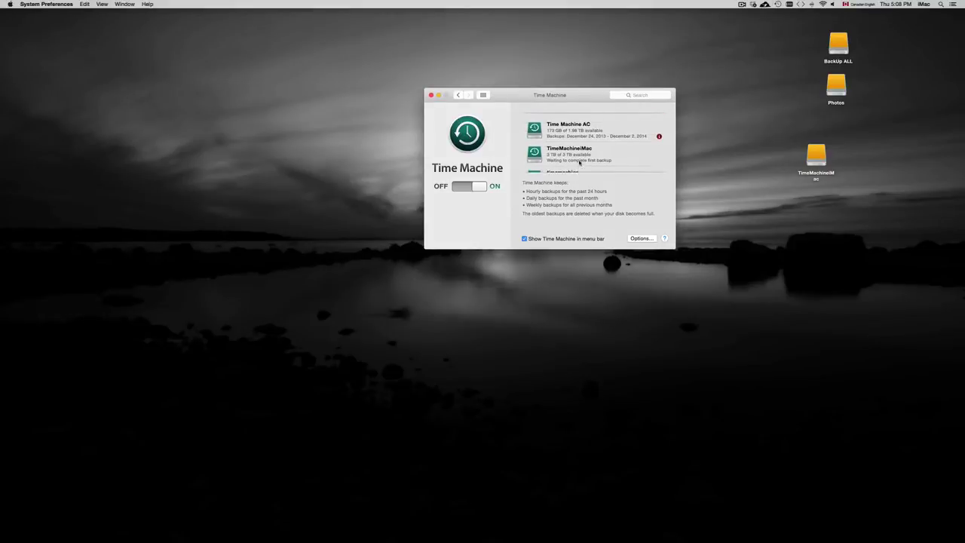
{"action": "scroll", "coordinate": [578, 161], "scroll_direction": "down", "scroll_amount": 2}
{"action": "scroll", "coordinate": [579, 162], "scroll_direction": "down", "scroll_amount": 2}
{"action": "scroll", "coordinate": [579, 161], "scroll_direction": "up", "scroll_amount": 4}
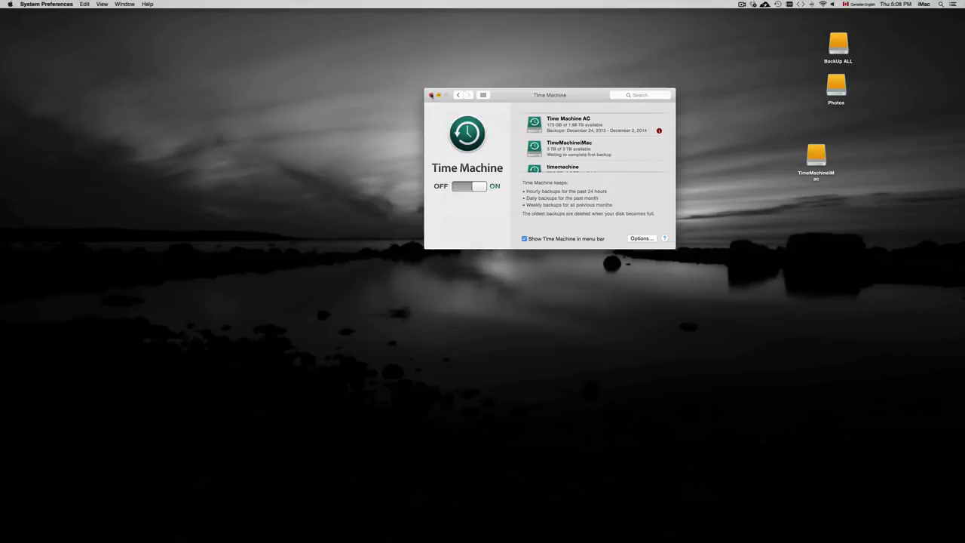
{"action": "left_click", "coordinate": [432, 95]}
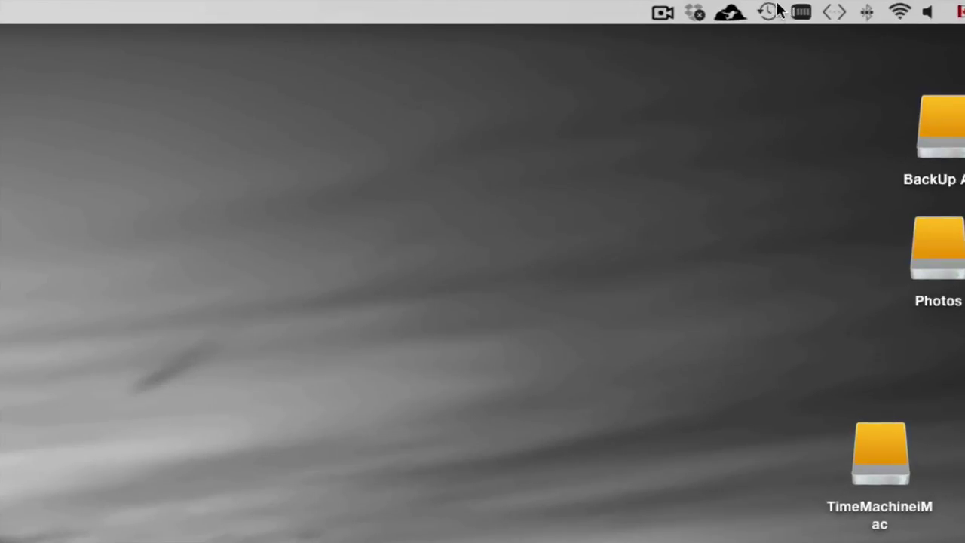
Skip the pending Time Machine backup from the menu-bar icon and recheck its status.
{"action": "left_click", "coordinate": [778, 4]}
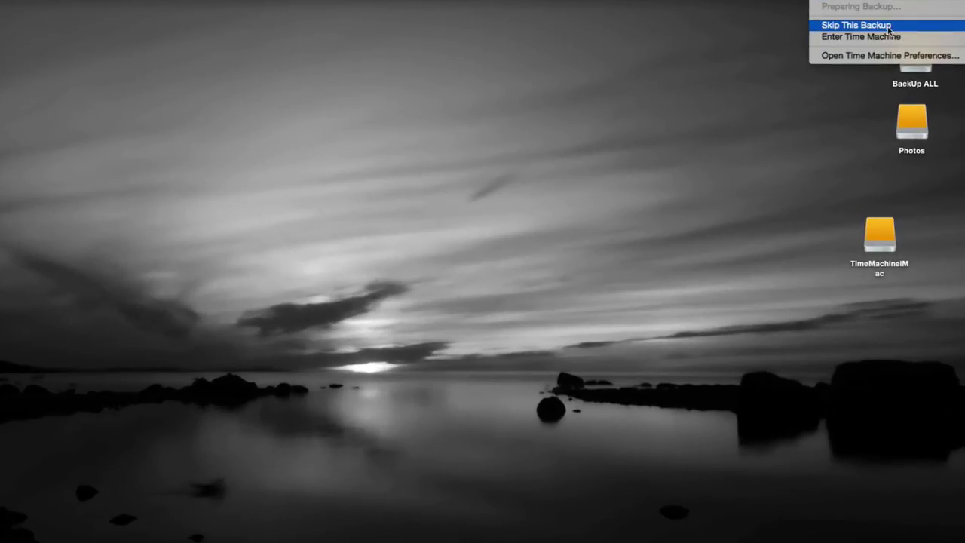
{"action": "left_click", "coordinate": [879, 27]}
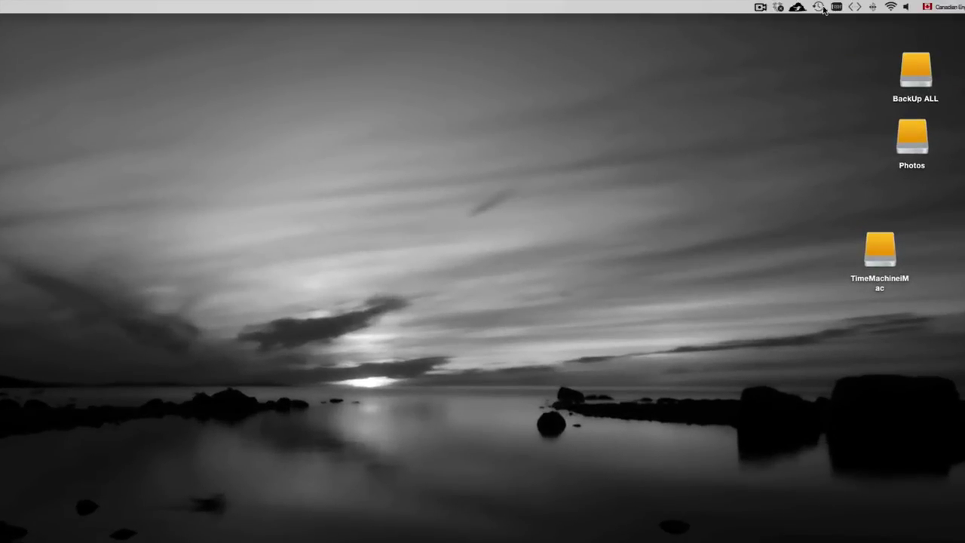
{"action": "left_click", "coordinate": [818, 7]}
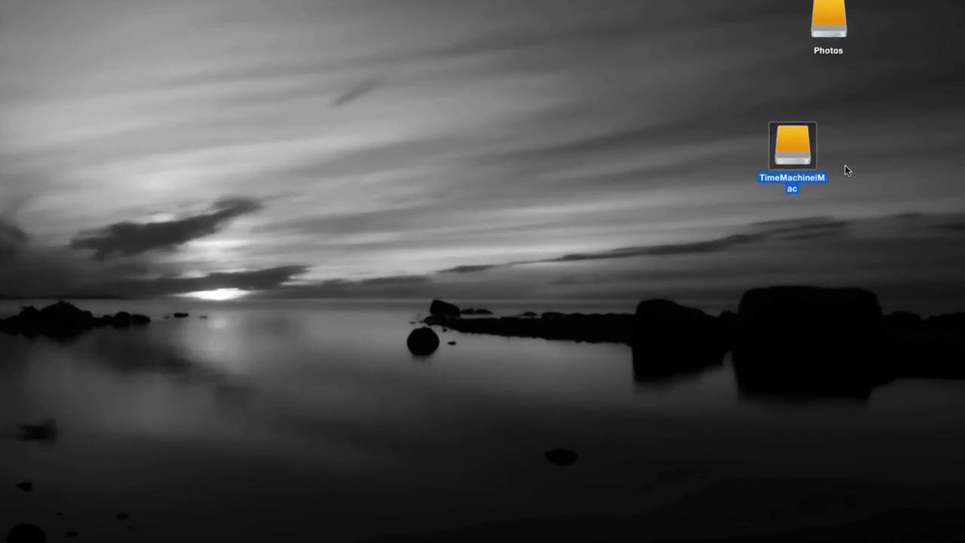
{"action": "right_click", "coordinate": [793, 154]}
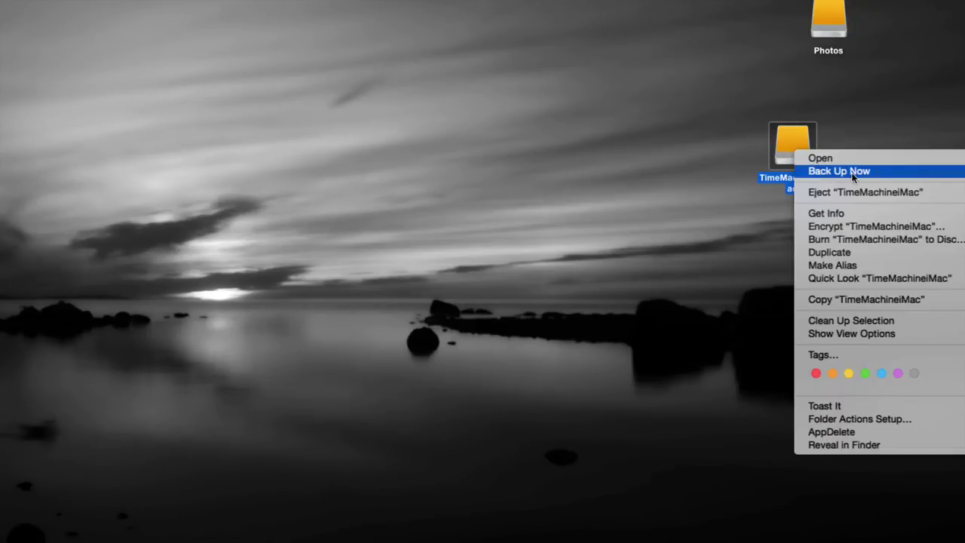
{"action": "left_click", "coordinate": [539, 210]}
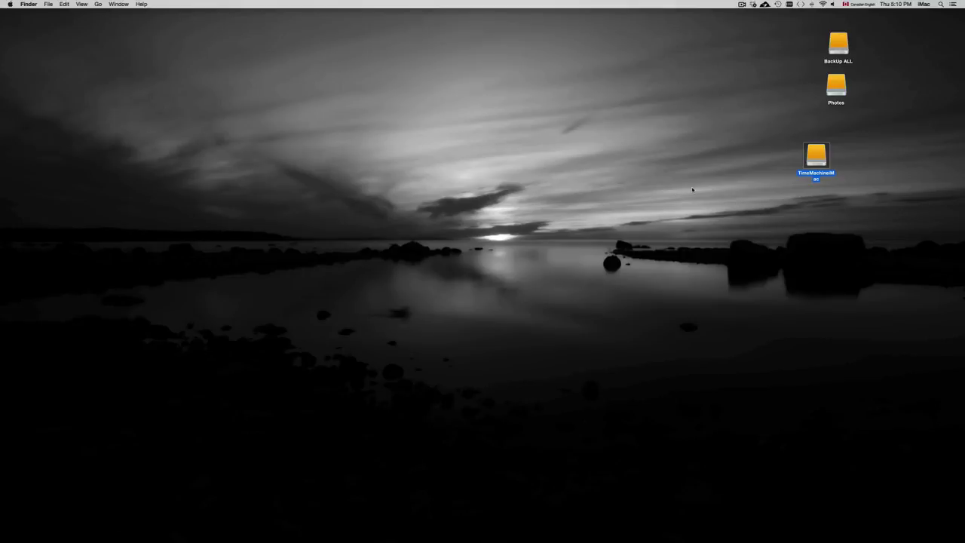
{"action": "right_click", "coordinate": [803, 158]}
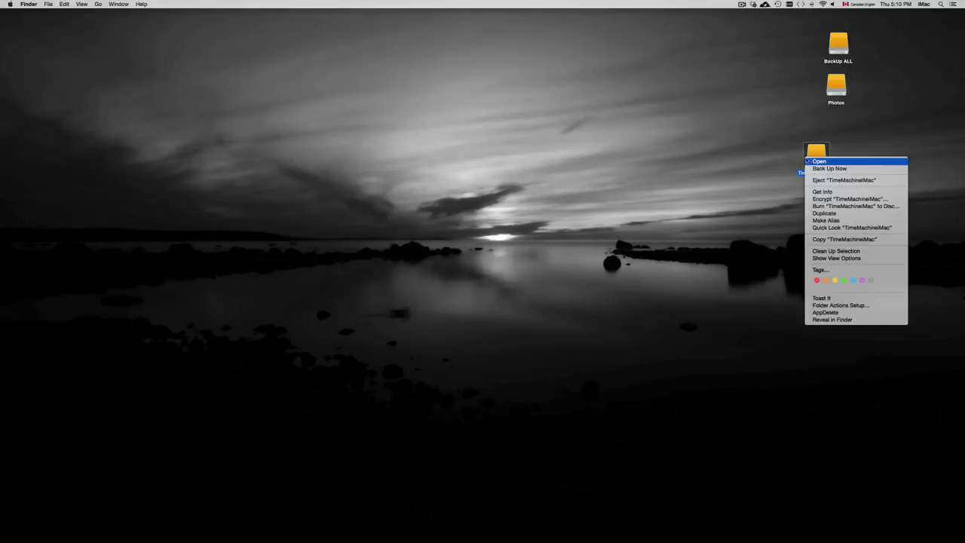
{"action": "left_click", "coordinate": [741, 164]}
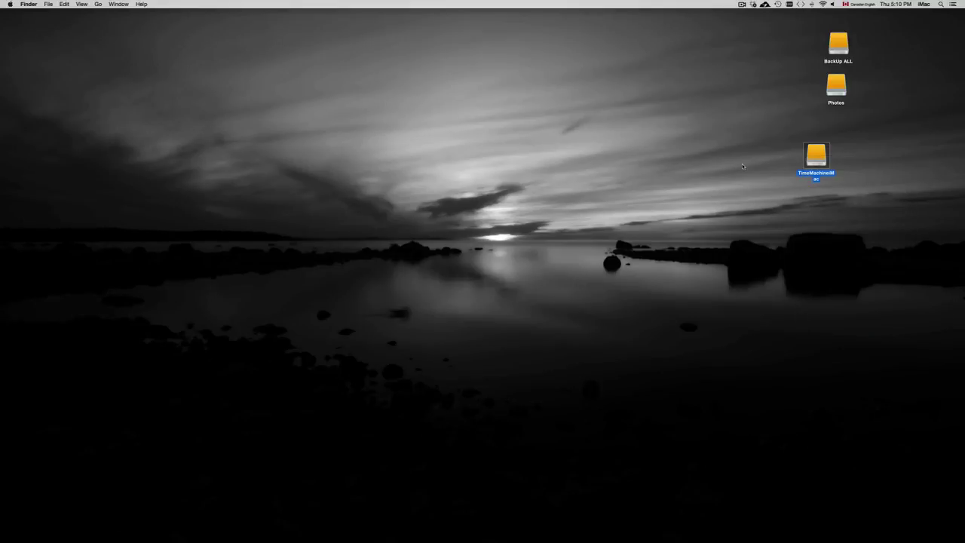